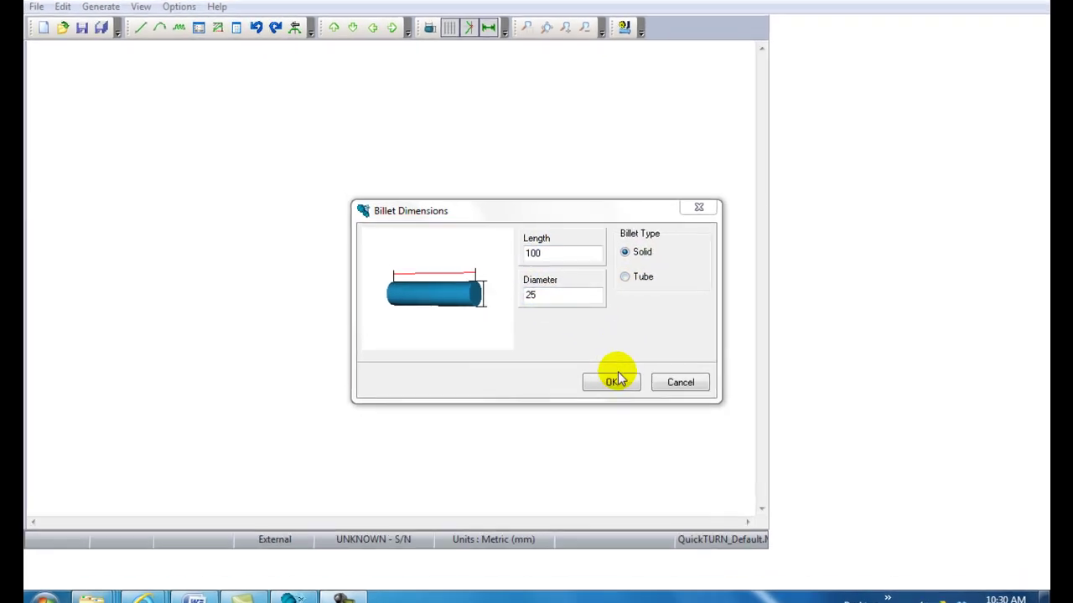
- Confirm a solid billet 100 mm long and 25 mm in diameter
left_click(613, 382)
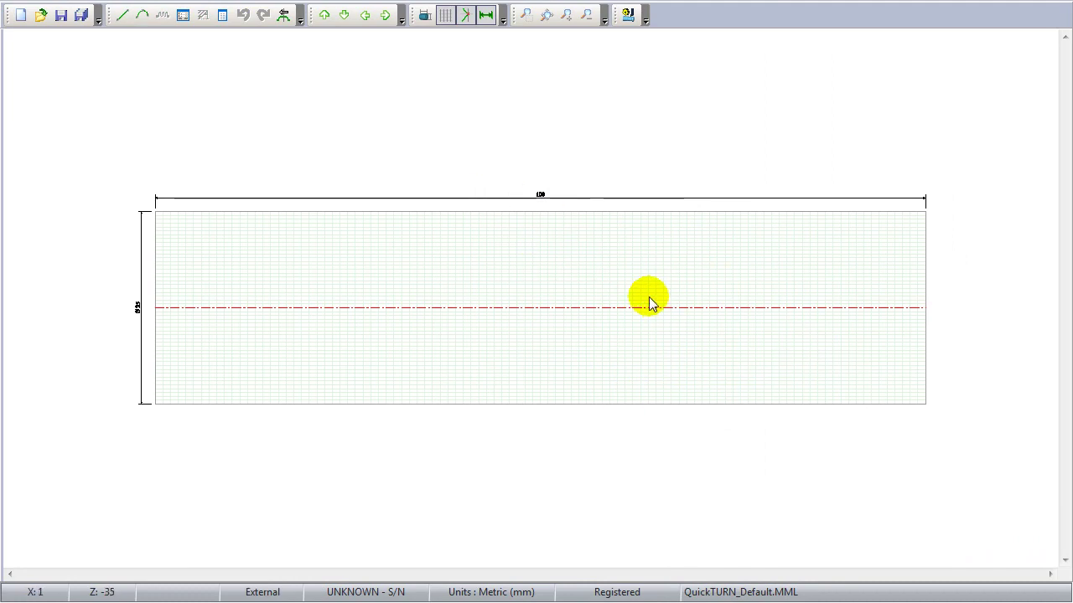
- Draw the profile from the pointed tip through Ø15, Ø18 and Ø21 steps to Z -57
scroll(541, 205, "up", 2)
scroll(546, 199, "down", 2)
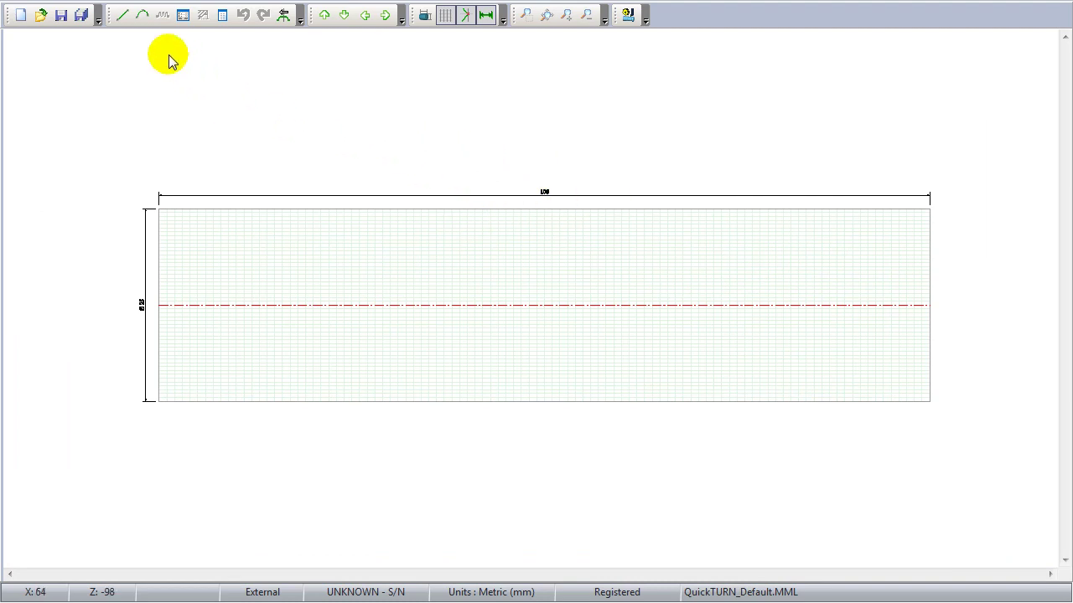
left_click(123, 18)
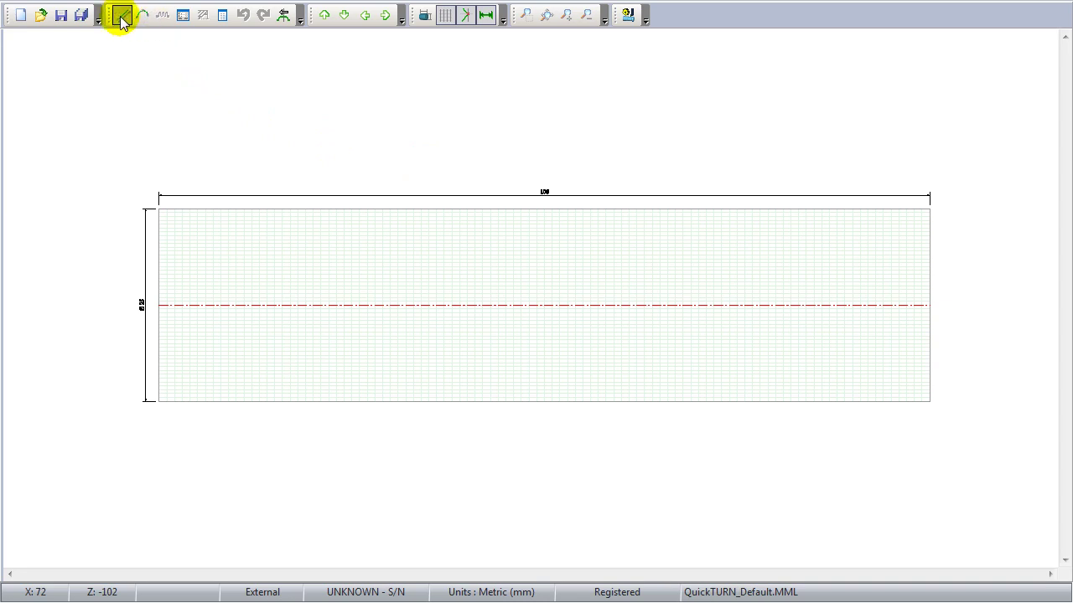
left_click(122, 20)
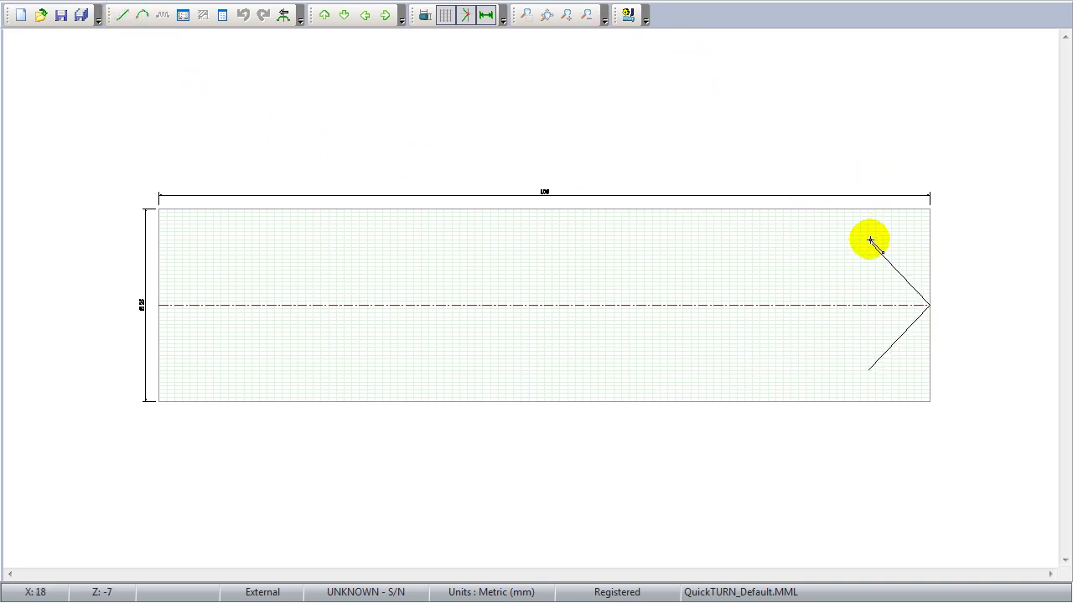
left_click(867, 247)
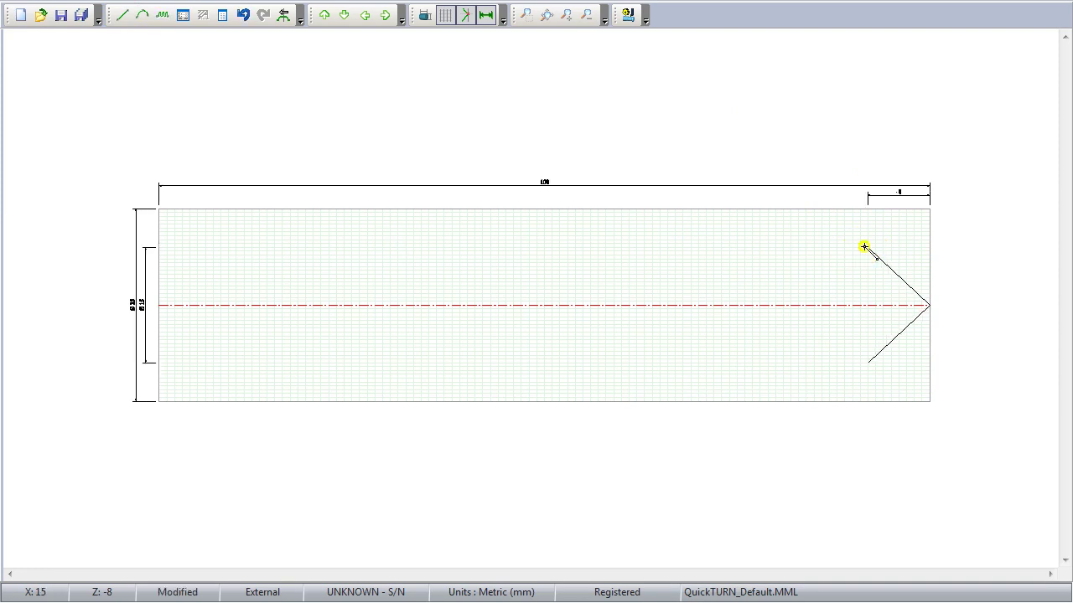
left_click(775, 248)
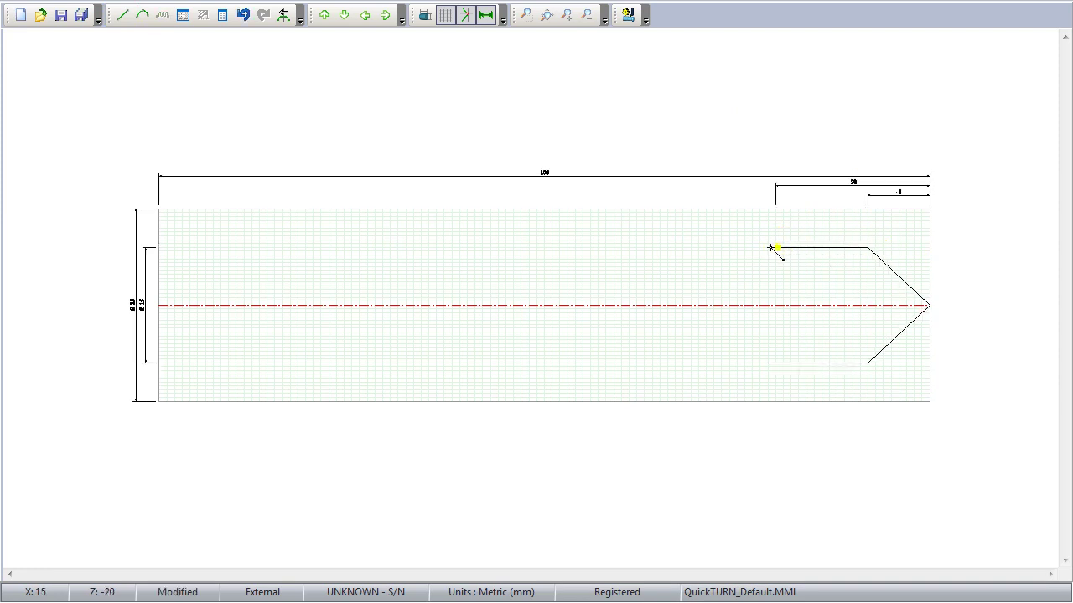
left_click(752, 236)
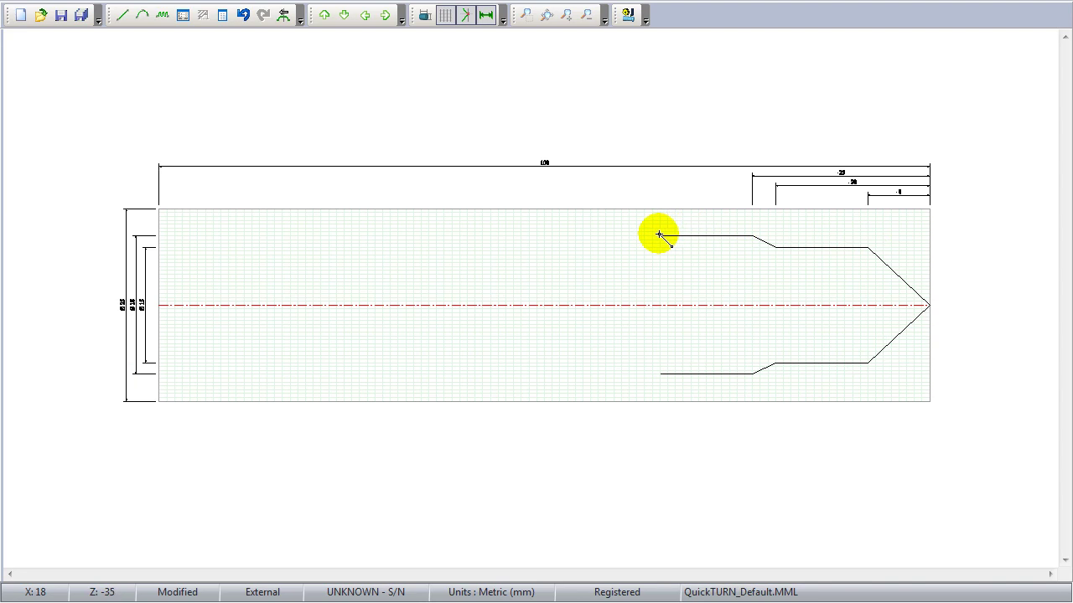
left_click(658, 234)
left_click(630, 224)
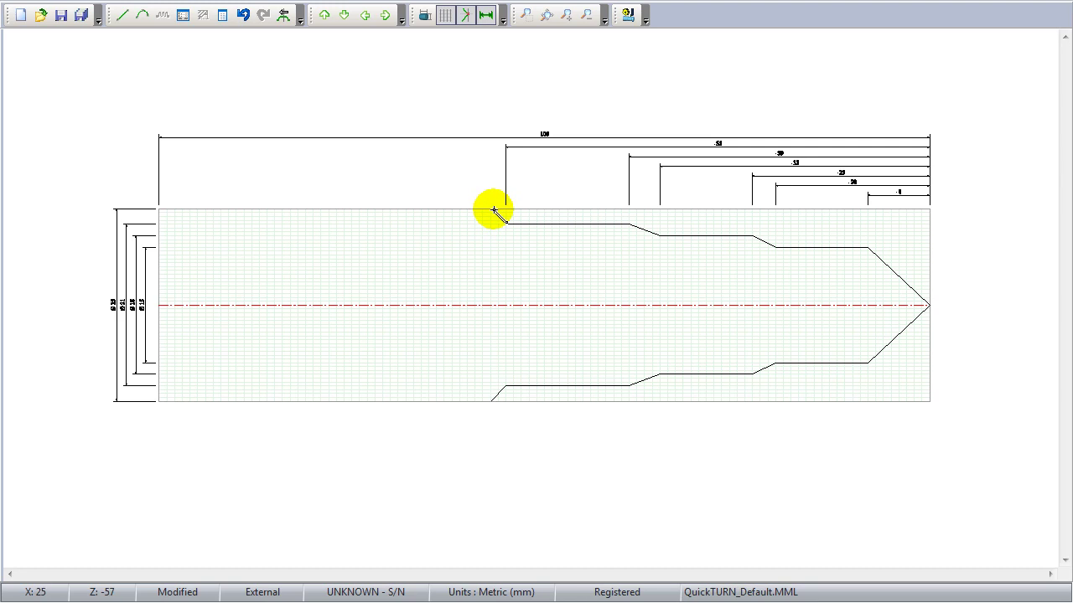
left_click(493, 209)
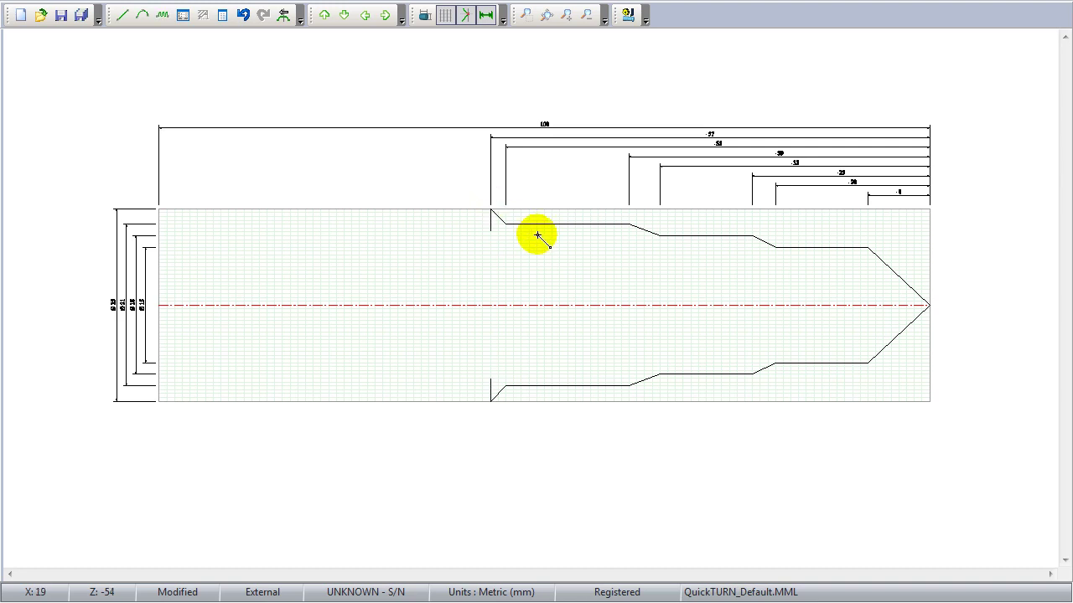
left_click(130, 23)
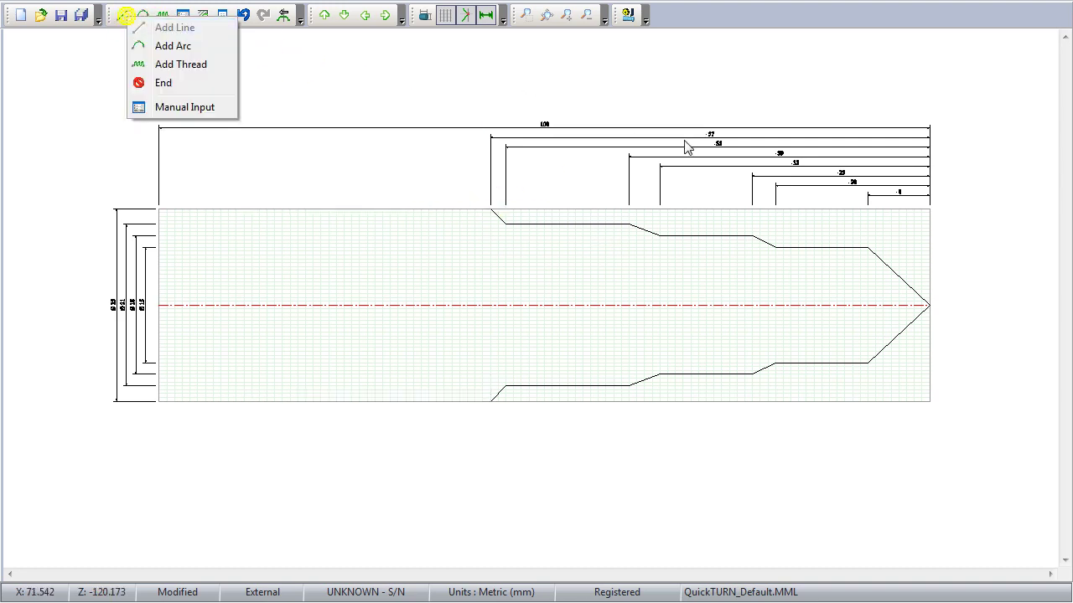
left_click(437, 76)
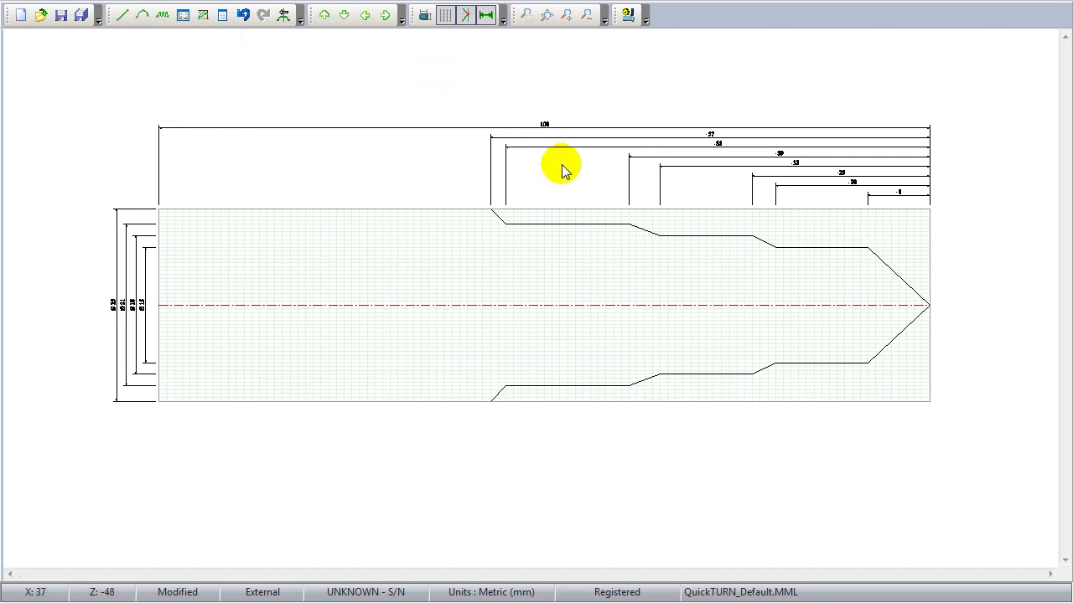
scroll(732, 159, "up", 1)
scroll(732, 155, "up", 1)
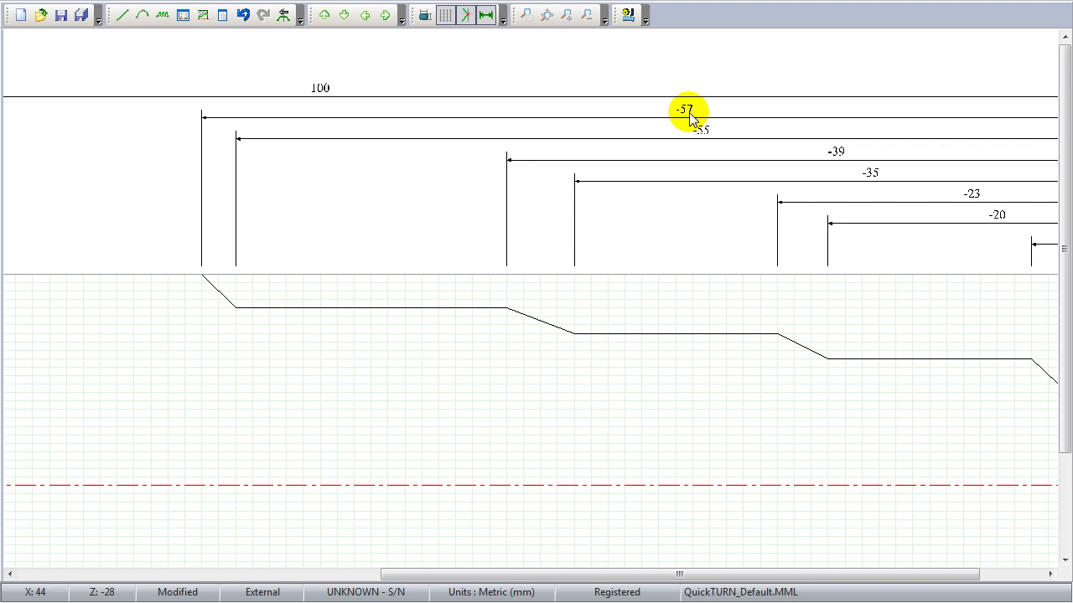
scroll(701, 112, "down", 2)
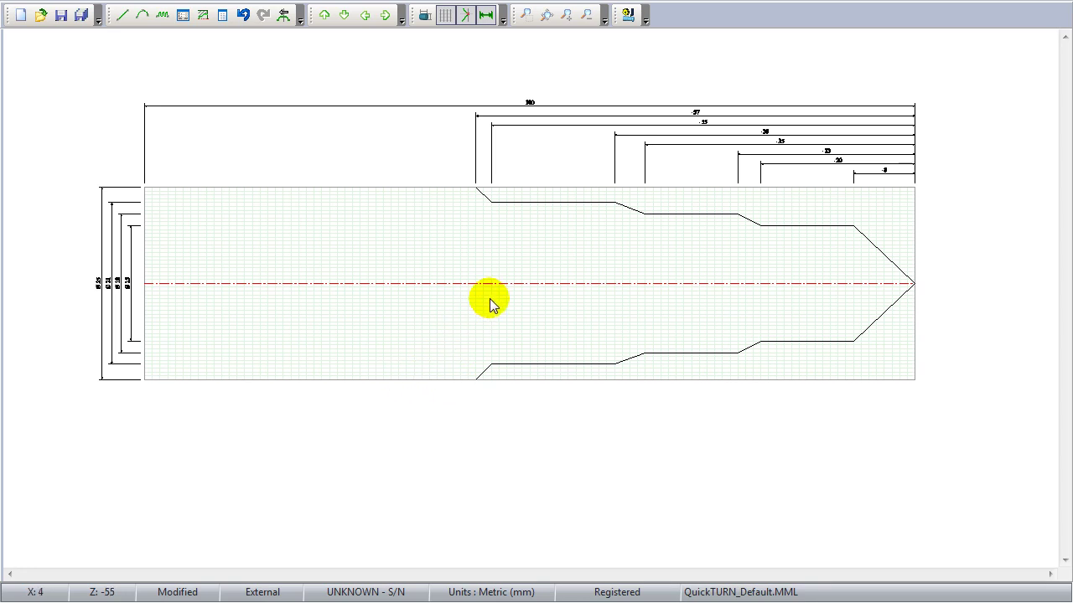
- Set the machining material to Aluminium (2011T3)
left_click(138, 2)
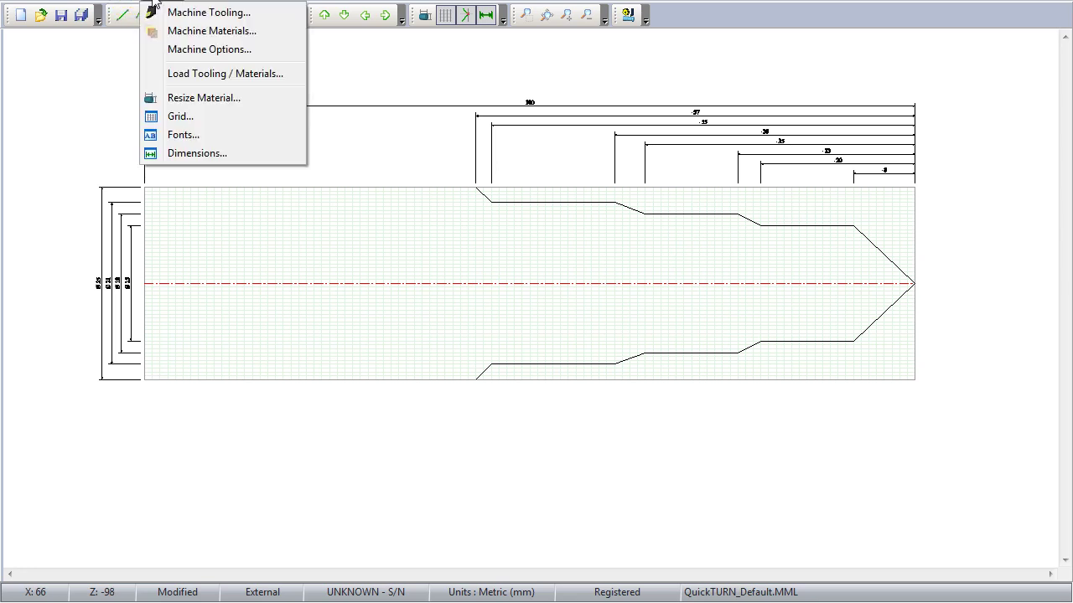
left_click(191, 32)
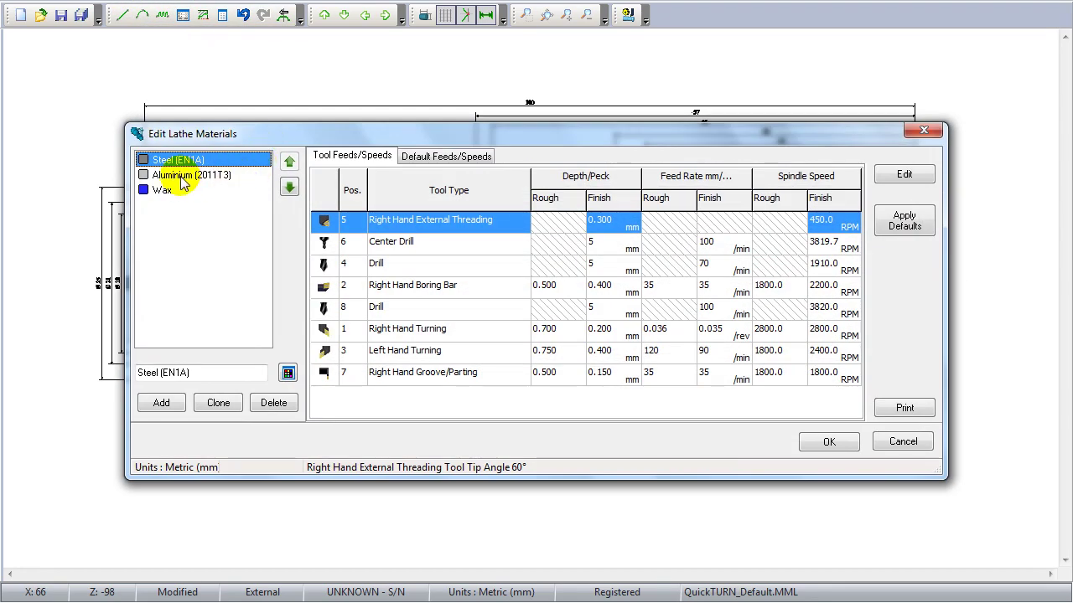
left_click(181, 176)
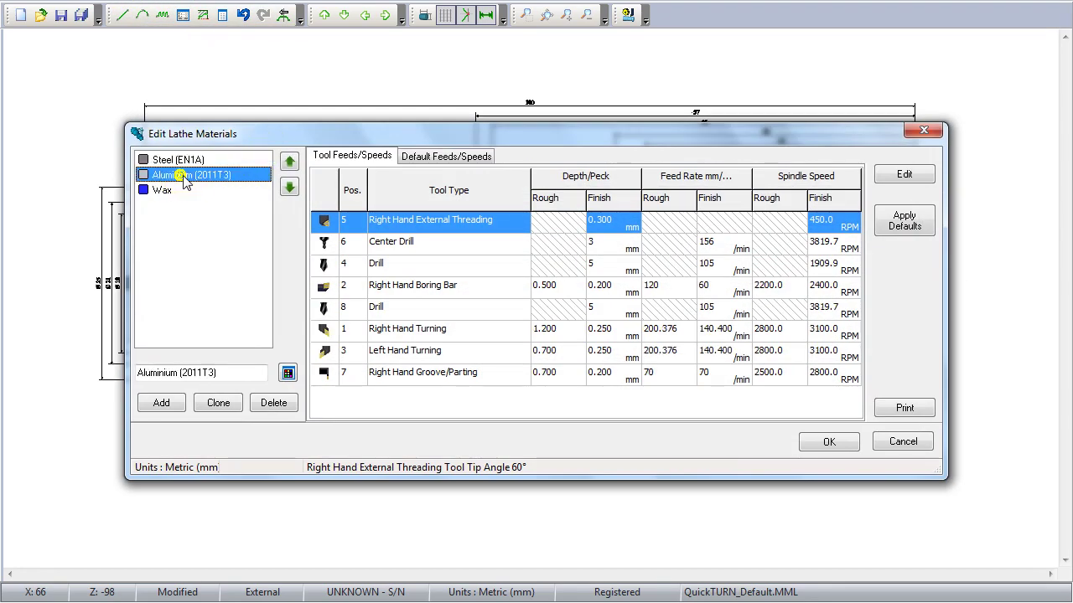
left_click(828, 443)
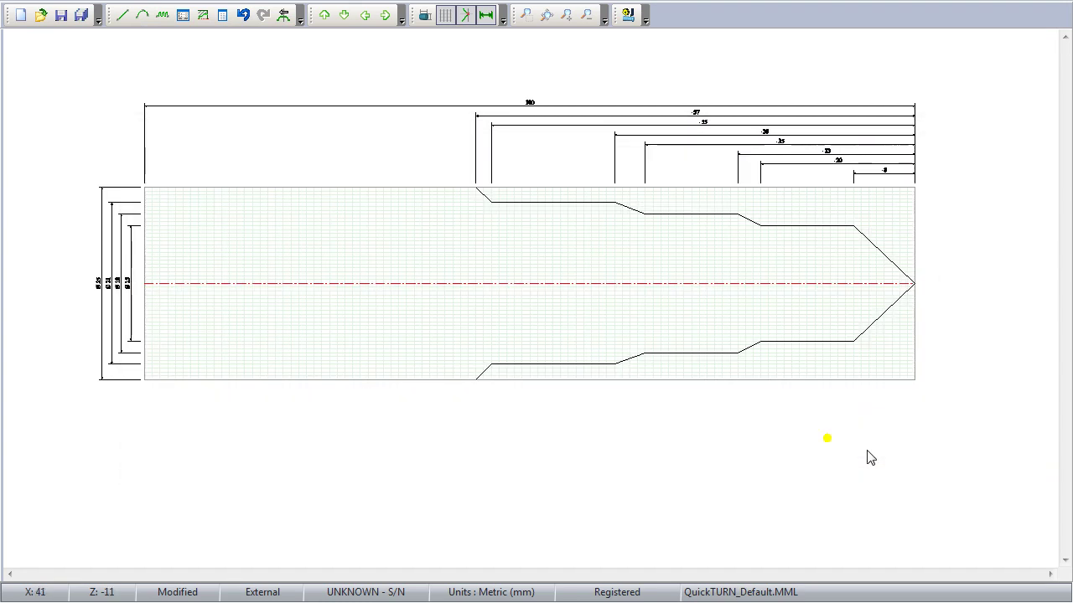
- Review the Right Hand Turning tool's details in the lathe tooling settings
left_click(143, 7)
left_click(189, 15)
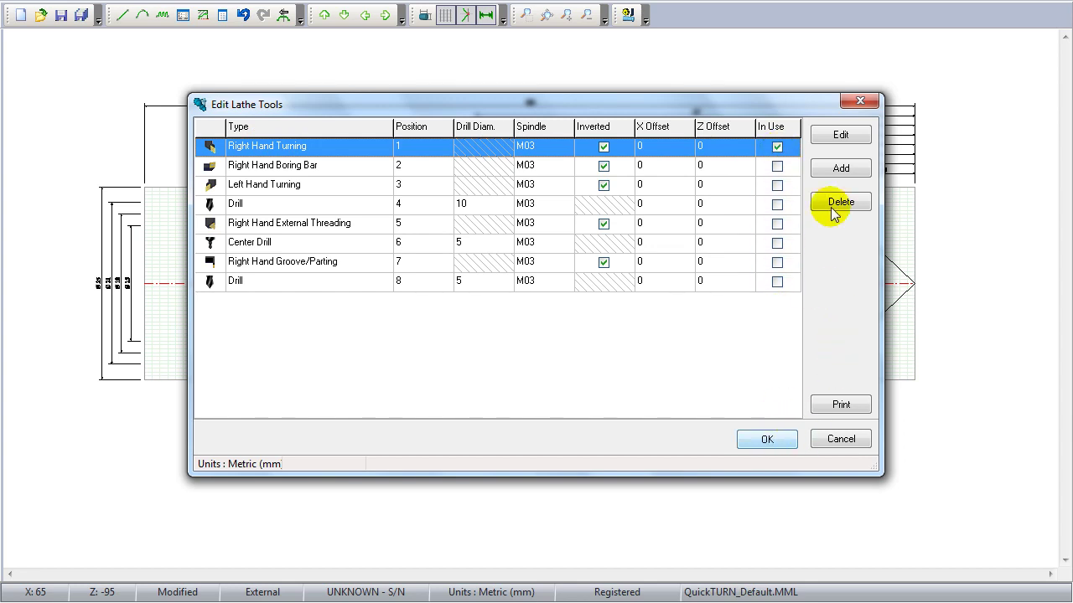
left_click(840, 137)
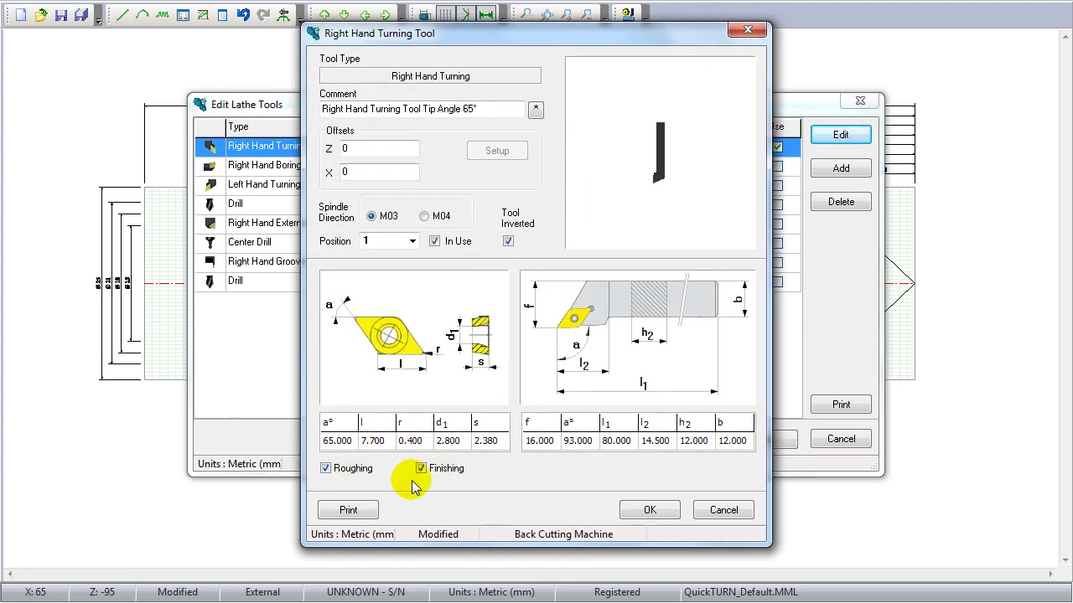
left_click(659, 511)
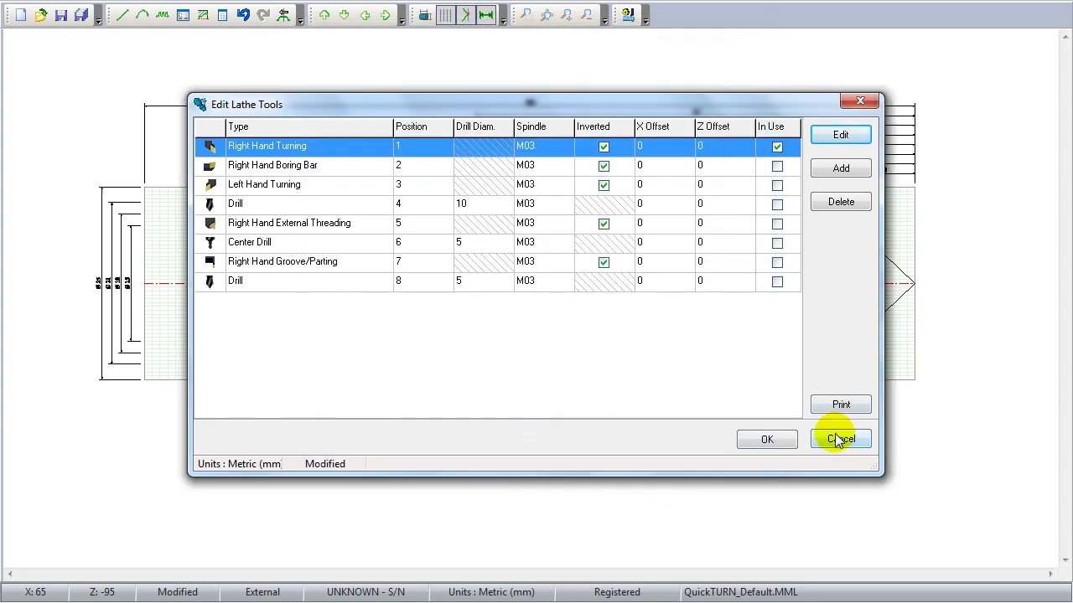
- Give Steel (EN1A) Right Hand Turning cut depths 0.4/0.2 mm, feeds 0.036/0.035 mm/rev, 2800 RPM
left_click(761, 442)
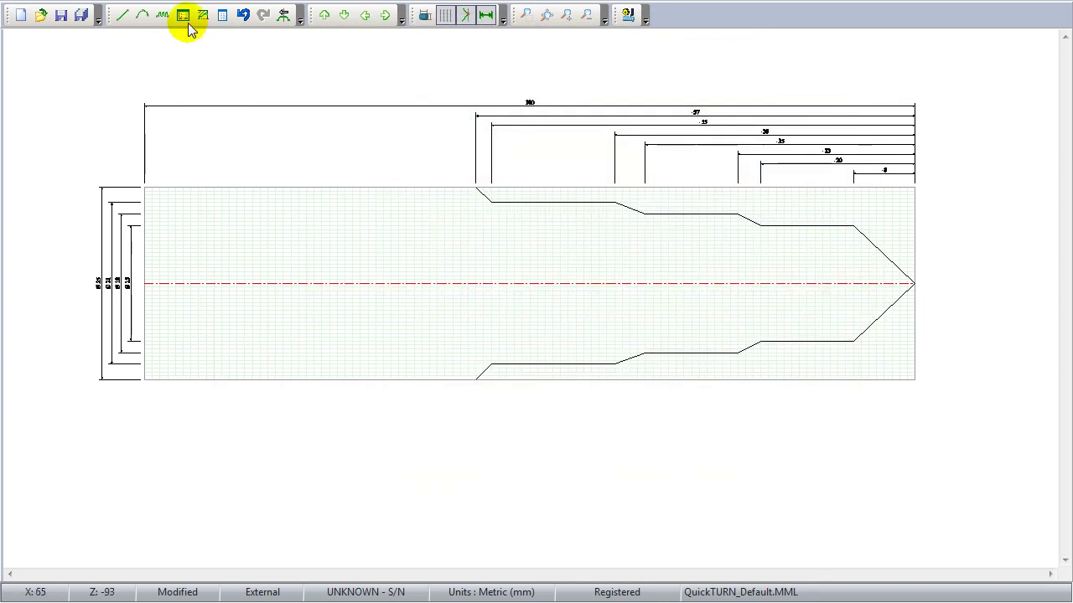
left_click(182, 18)
left_click(179, 28)
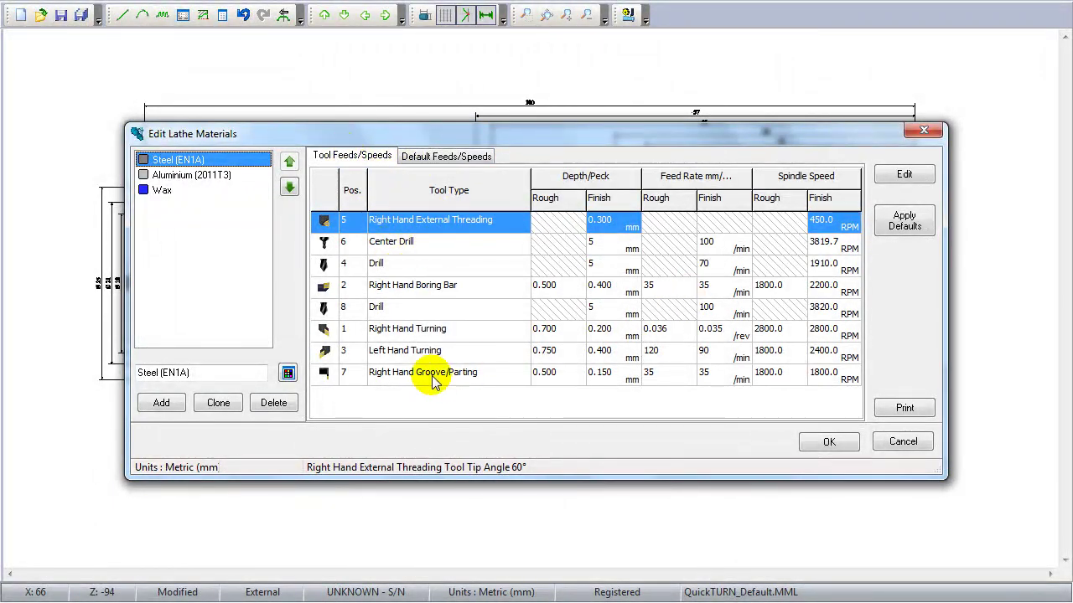
left_click(323, 330)
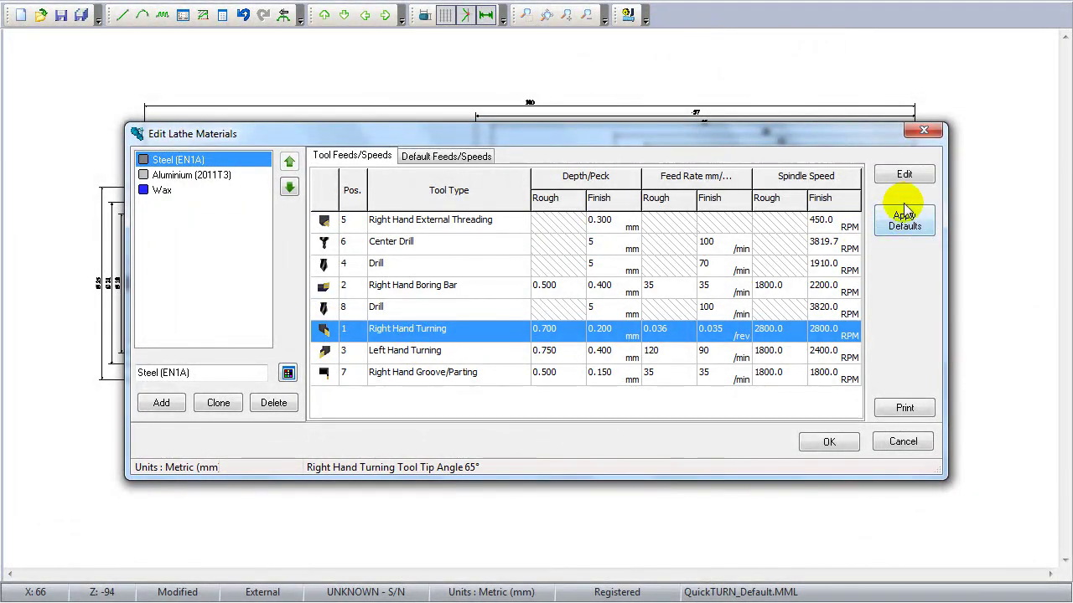
left_click(904, 174)
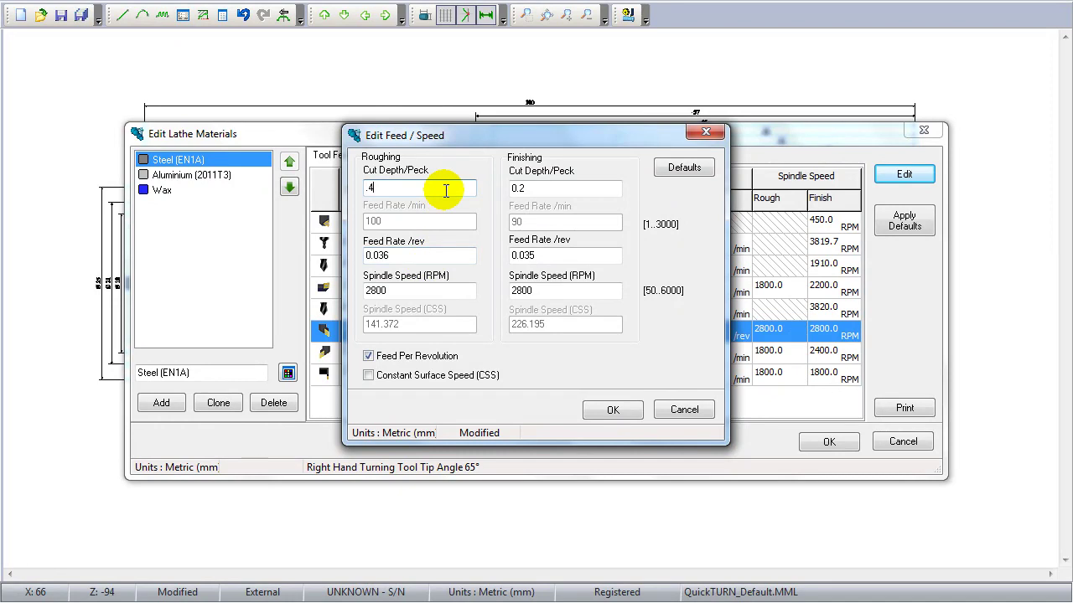
left_click(541, 188)
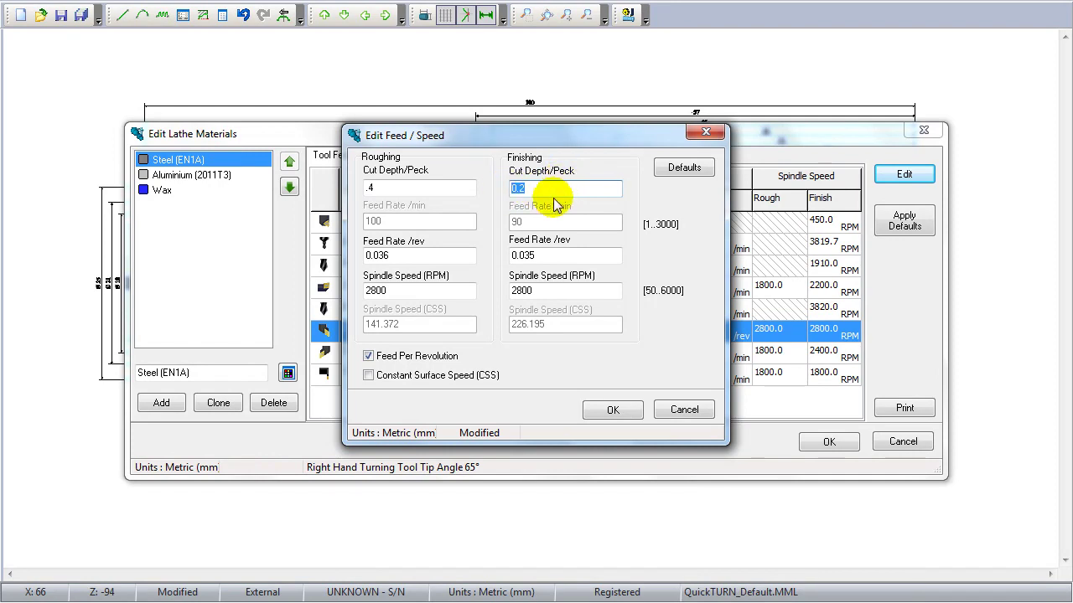
left_click(392, 256)
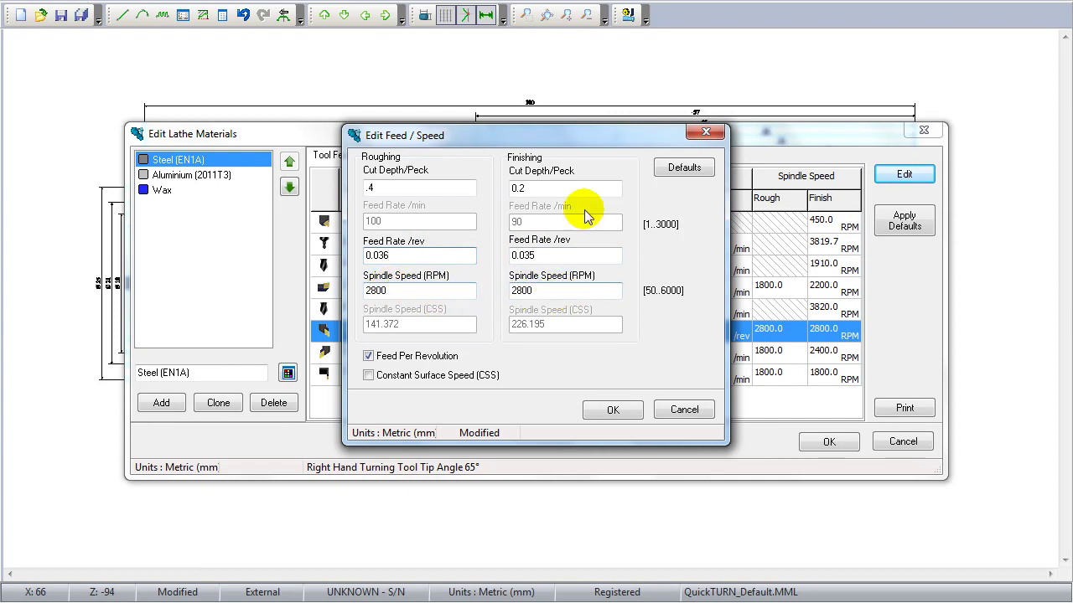
left_click(611, 409)
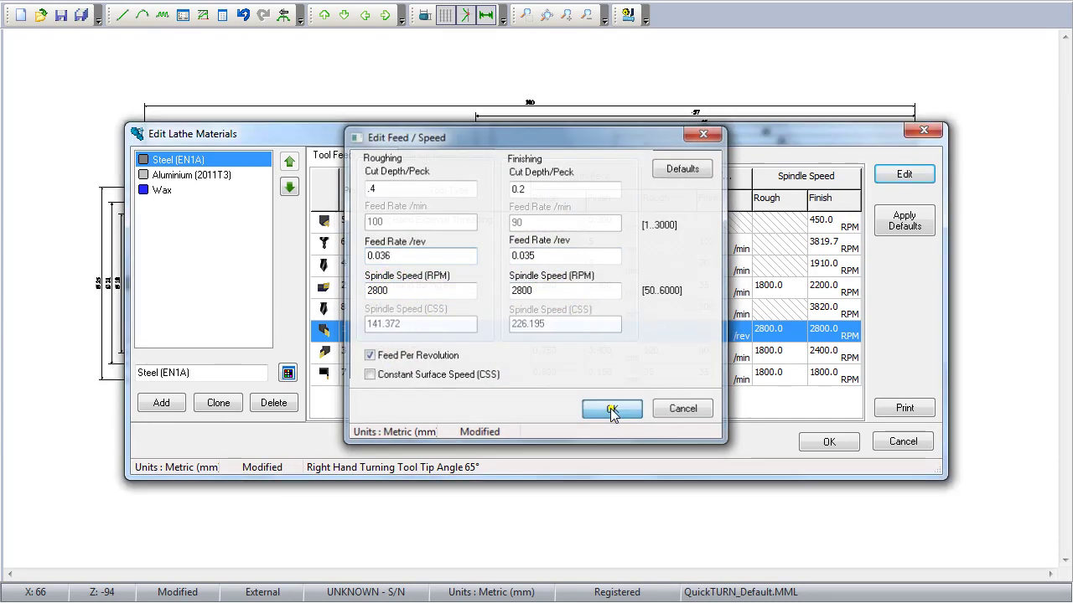
left_click(828, 443)
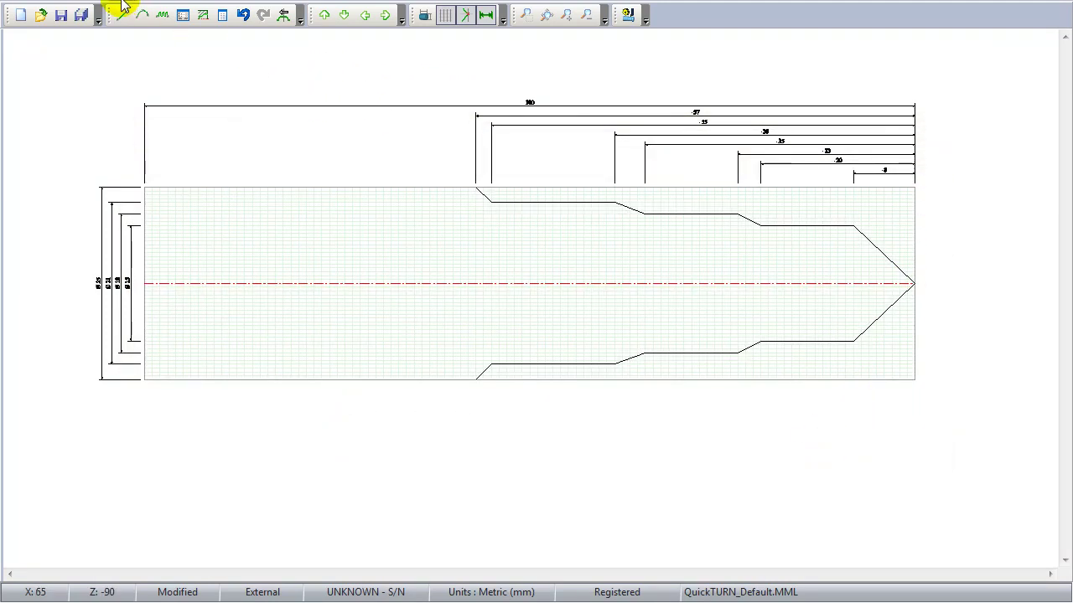
- Launch the CAM Wizard and choose Aluminium (2011T3) as the billet material
left_click(90, 3)
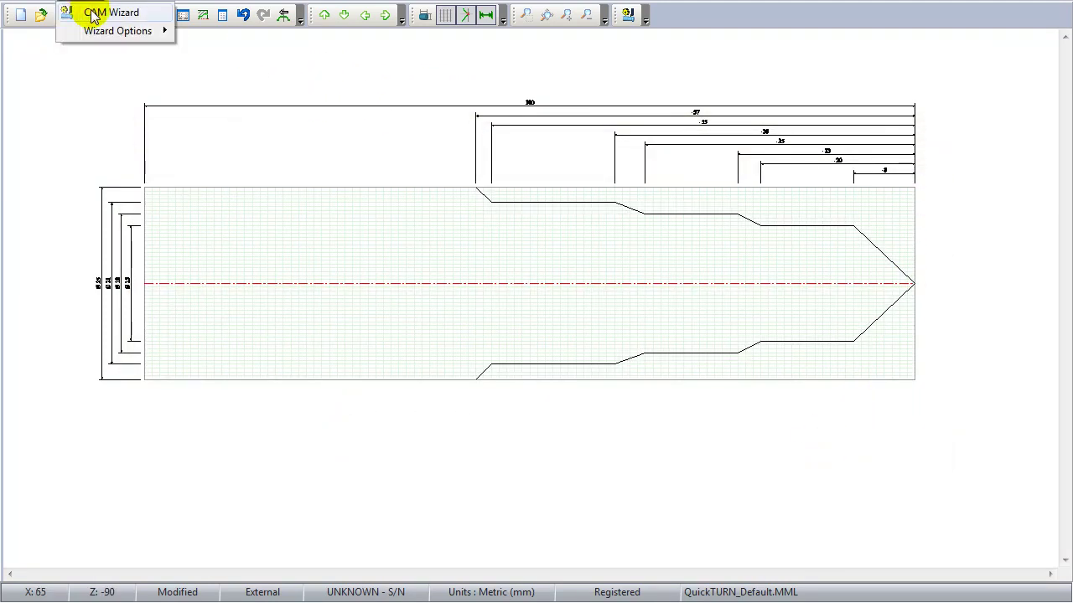
left_click(96, 13)
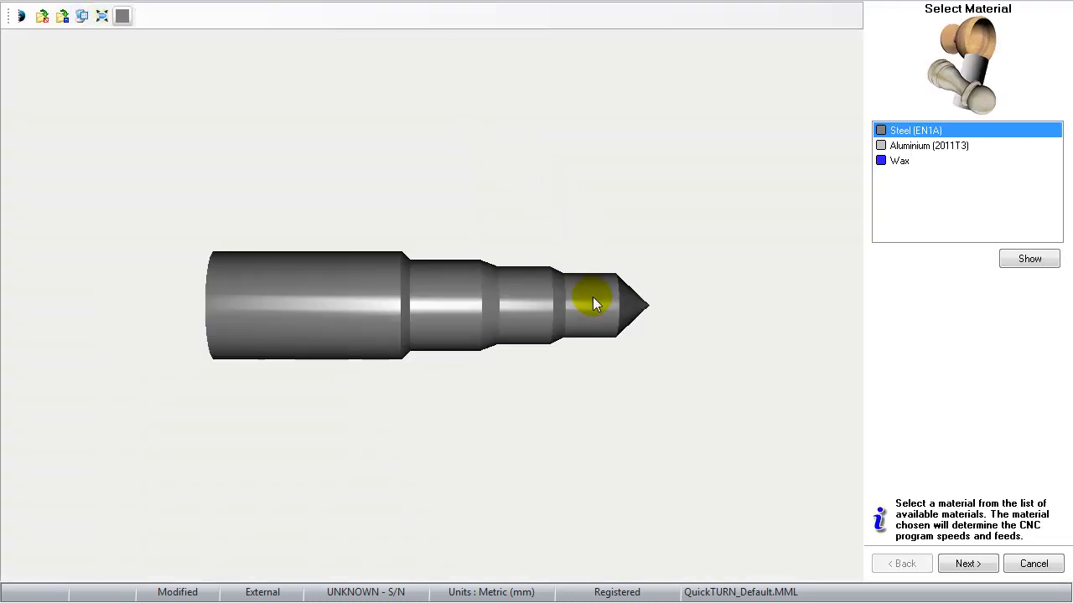
left_click(895, 146)
left_click(900, 160)
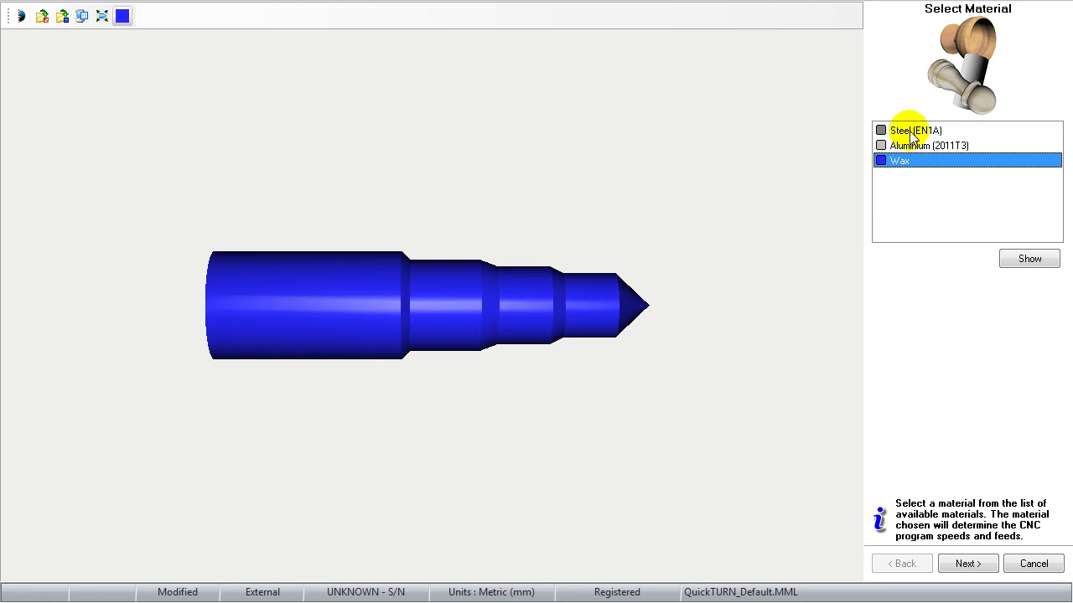
left_click(910, 132)
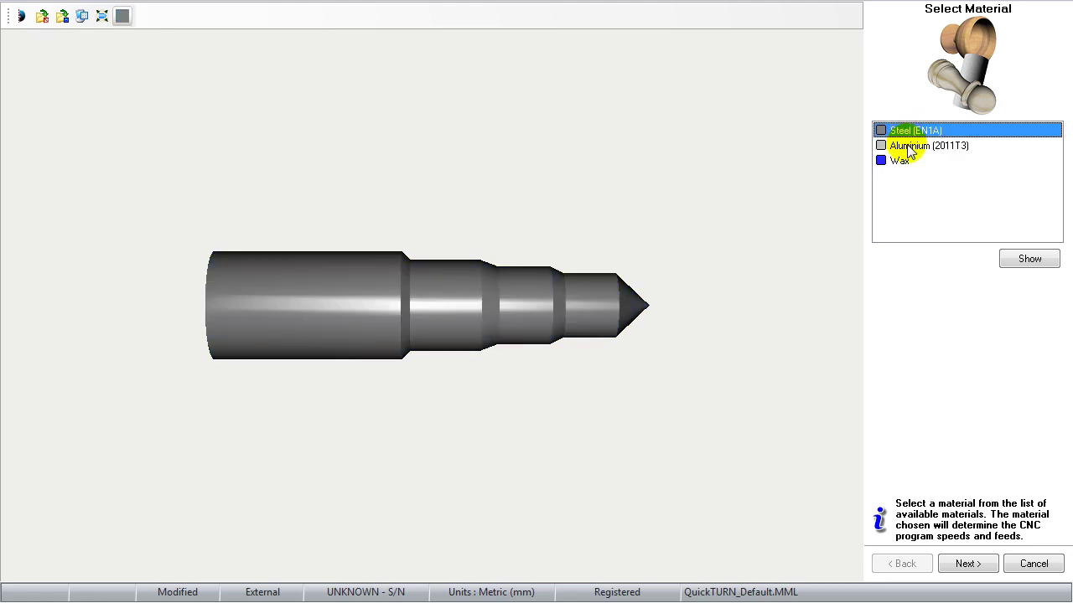
left_click(906, 146)
left_click(903, 162)
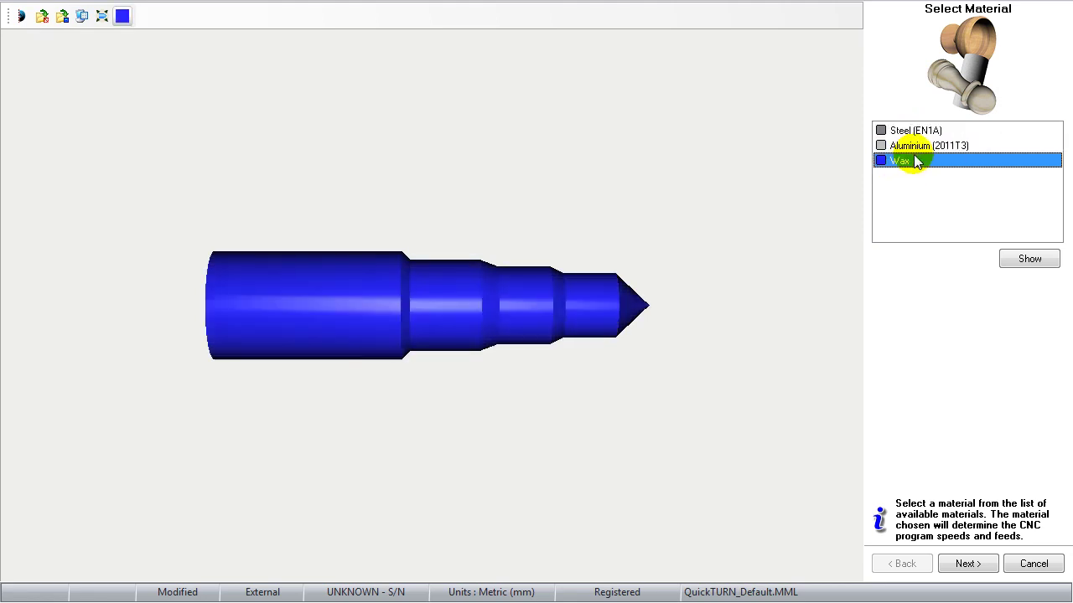
left_click(907, 147)
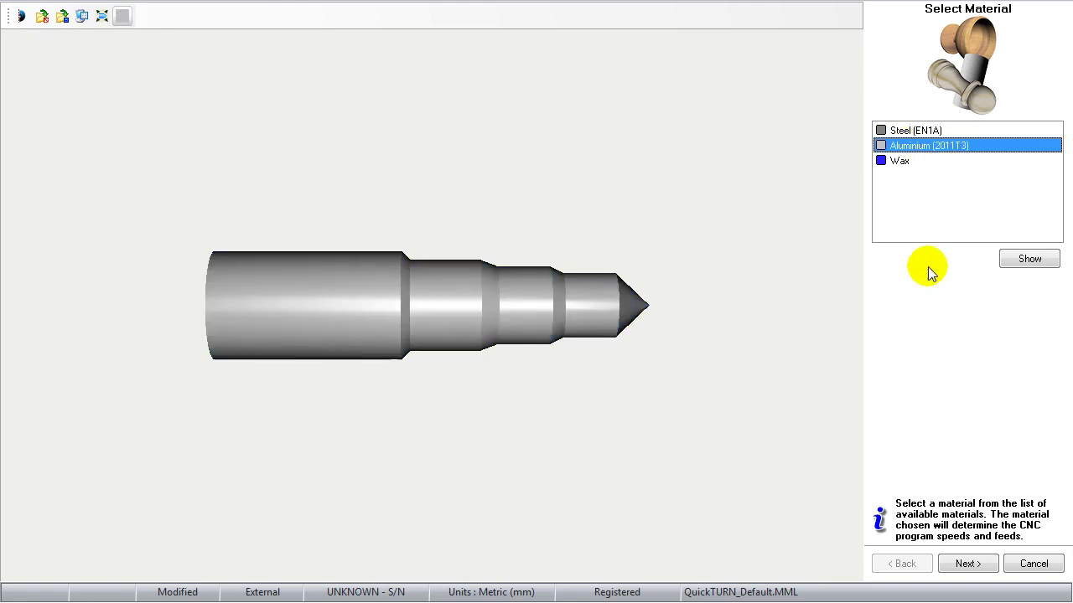
left_click(968, 564)
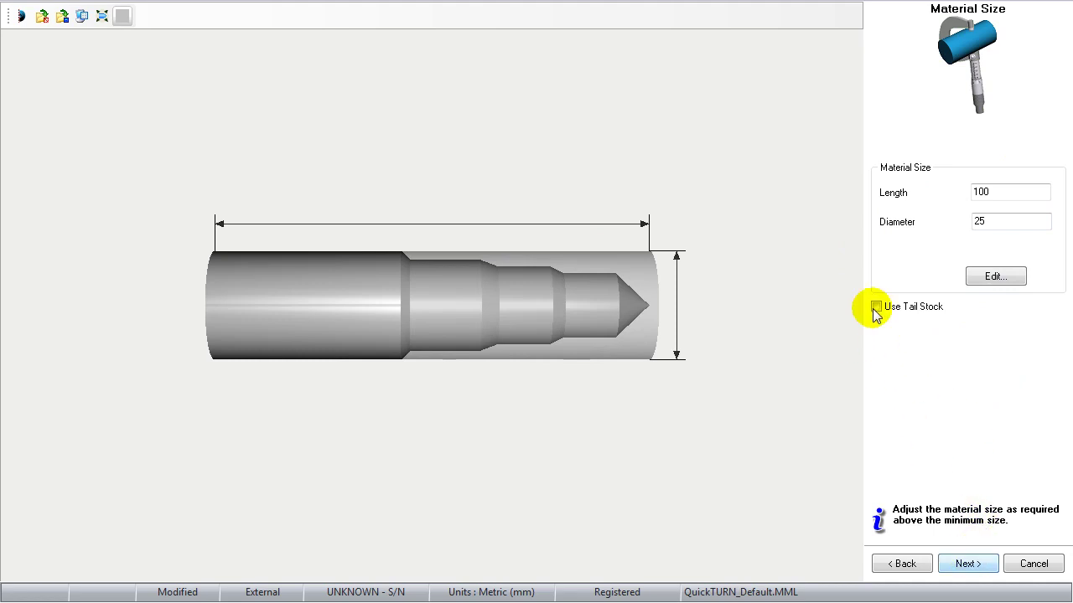
- Accept the stock size and tooling, then generate the roughing and finishing profiles
left_click(968, 564)
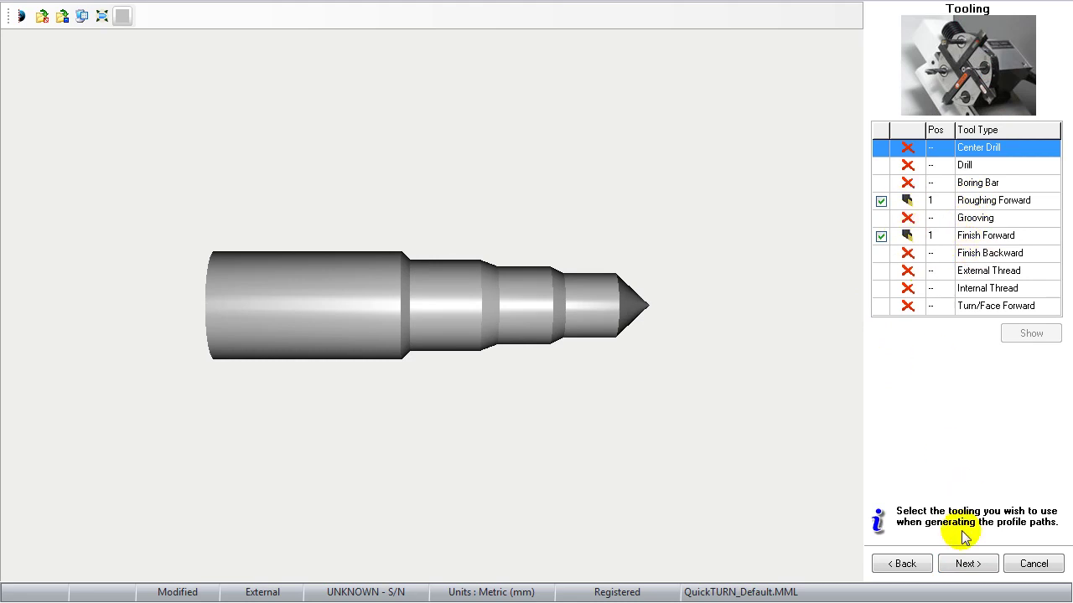
left_click(962, 565)
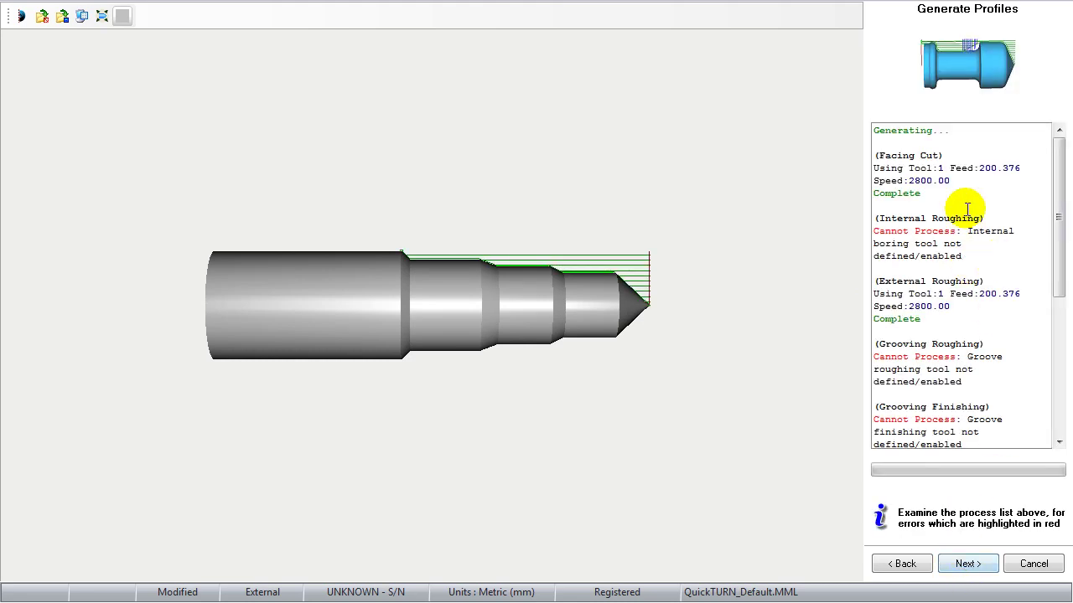
left_click(967, 564)
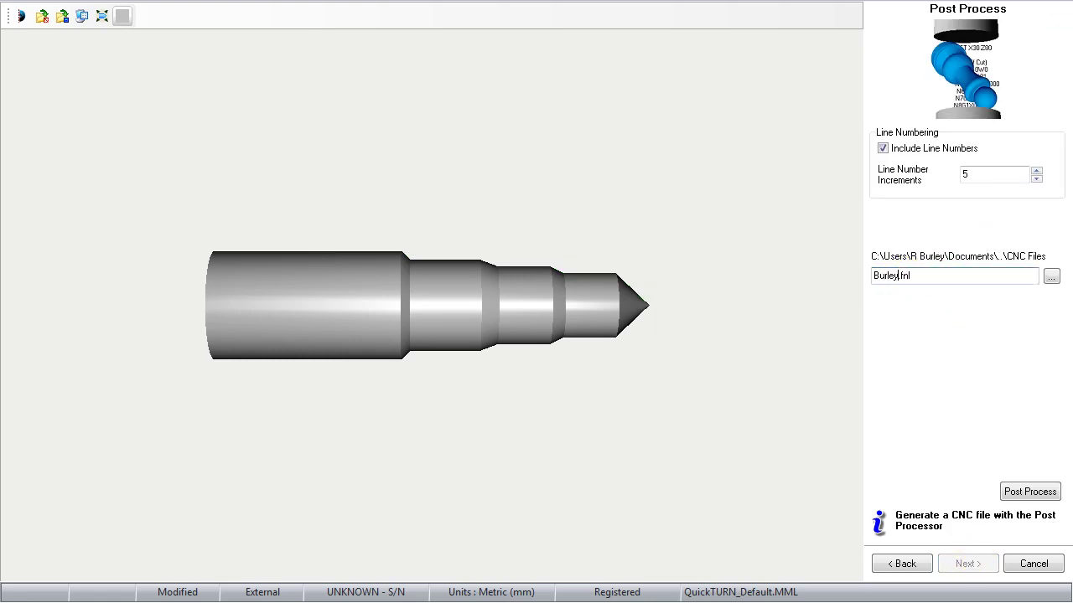
- Post-process the toolpaths into Burley.fnl saved on the Desktop
left_click(1052, 278)
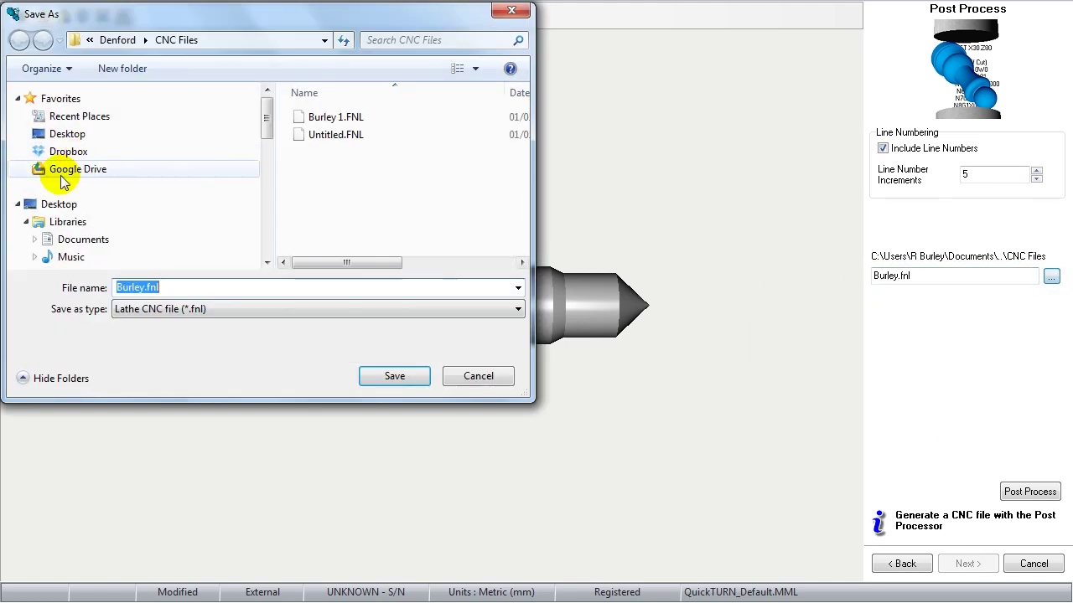
left_click(73, 204)
left_click(392, 376)
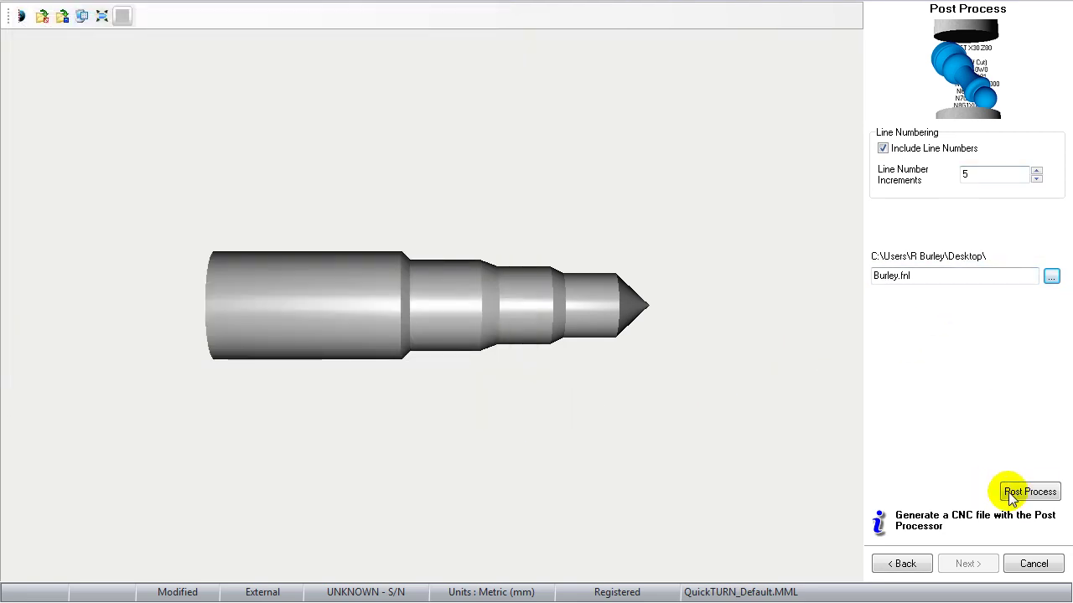
left_click(1019, 498)
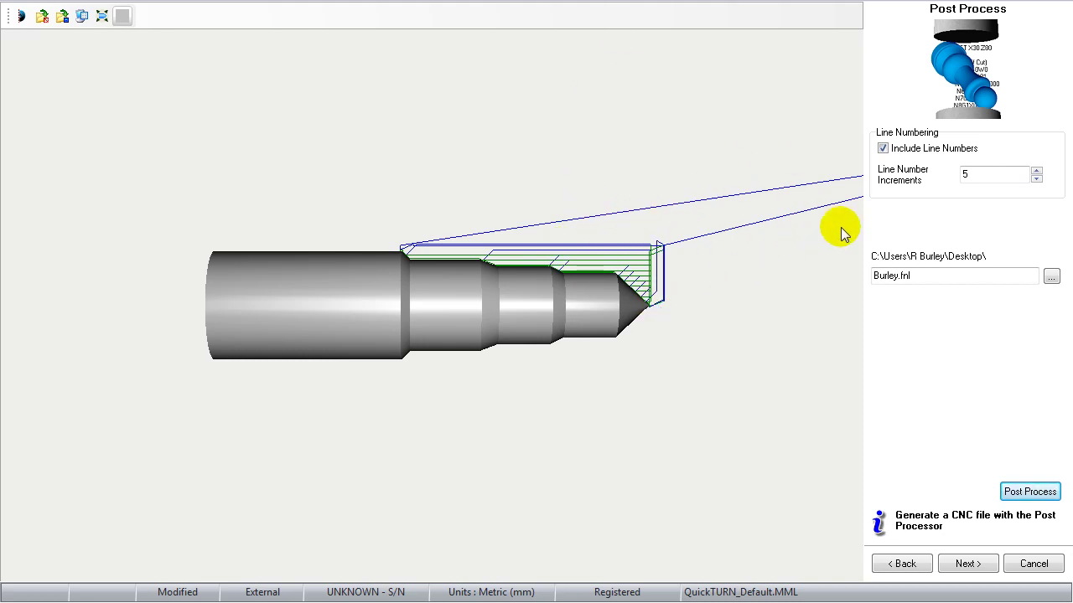
- Run the machining simulation, then close the wizard
left_click(968, 564)
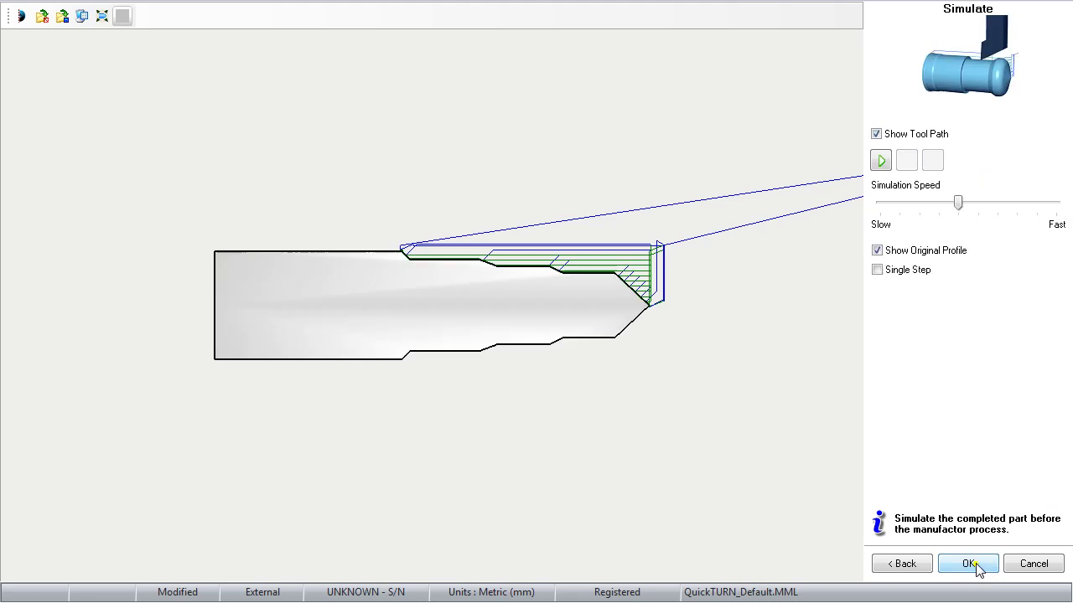
left_click(879, 161)
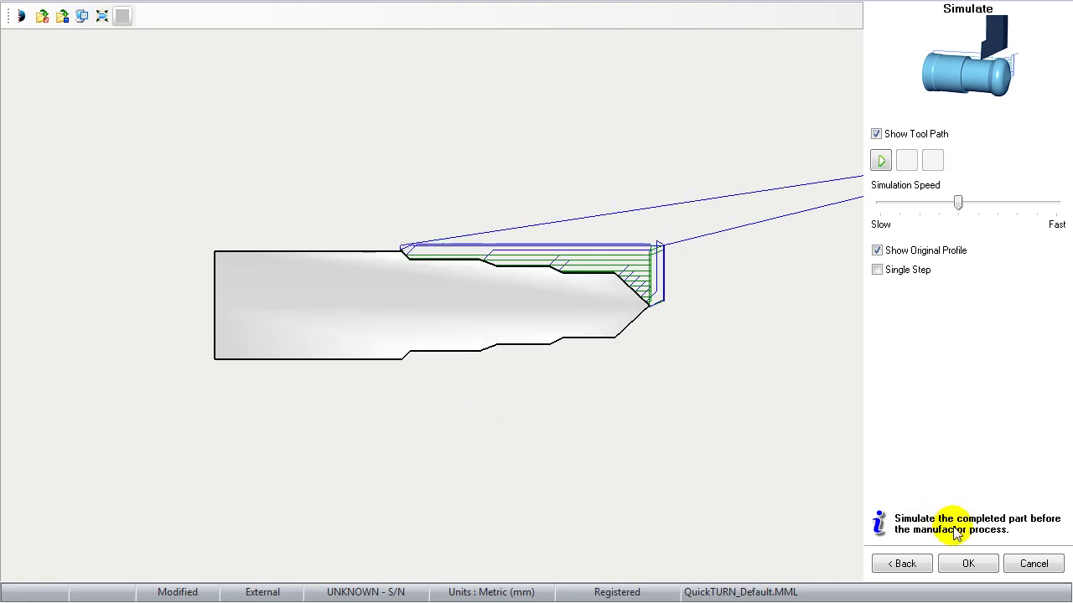
left_click(969, 564)
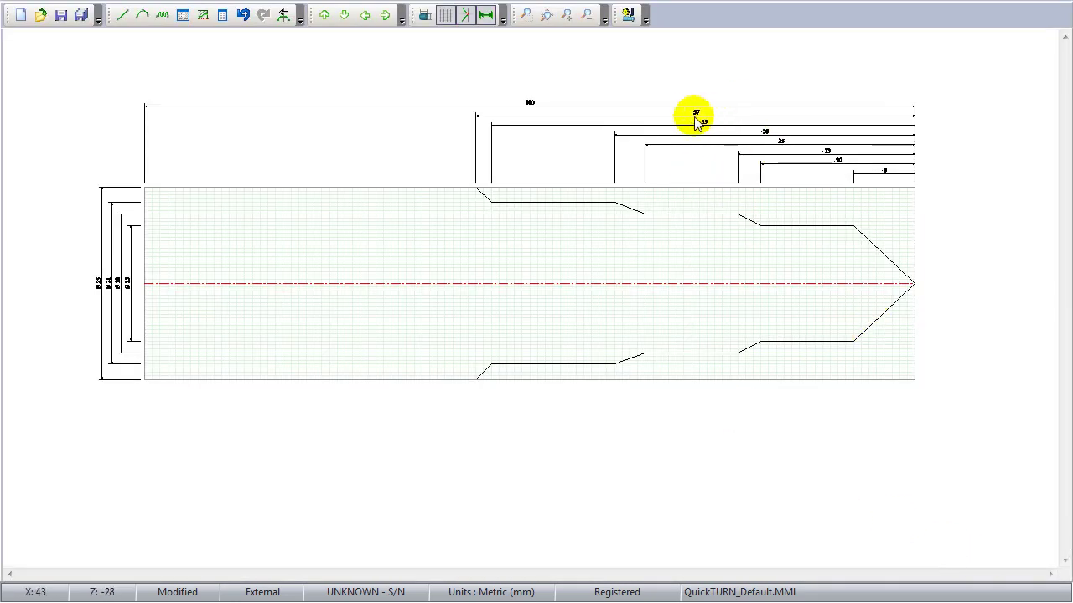
scroll(452, 114, "up", 4)
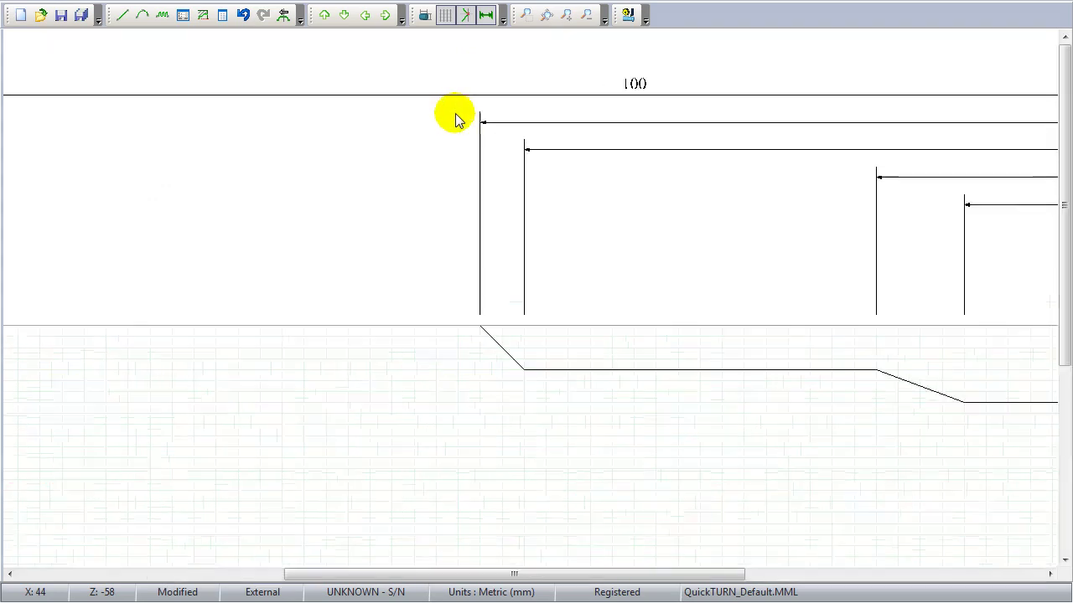
scroll(489, 98, "down", 4)
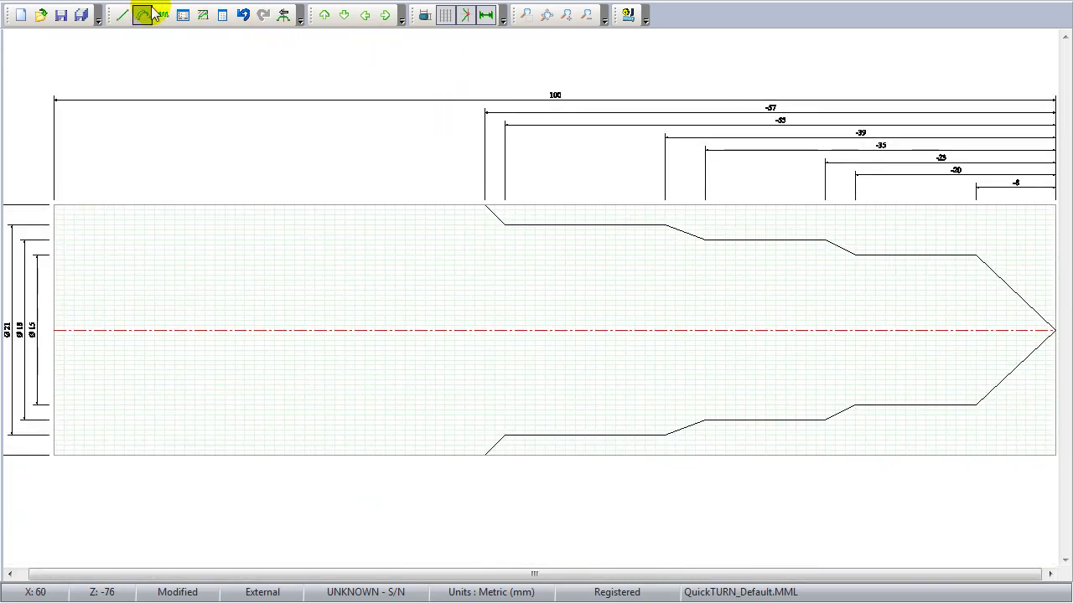
scroll(614, 192, "down", 2)
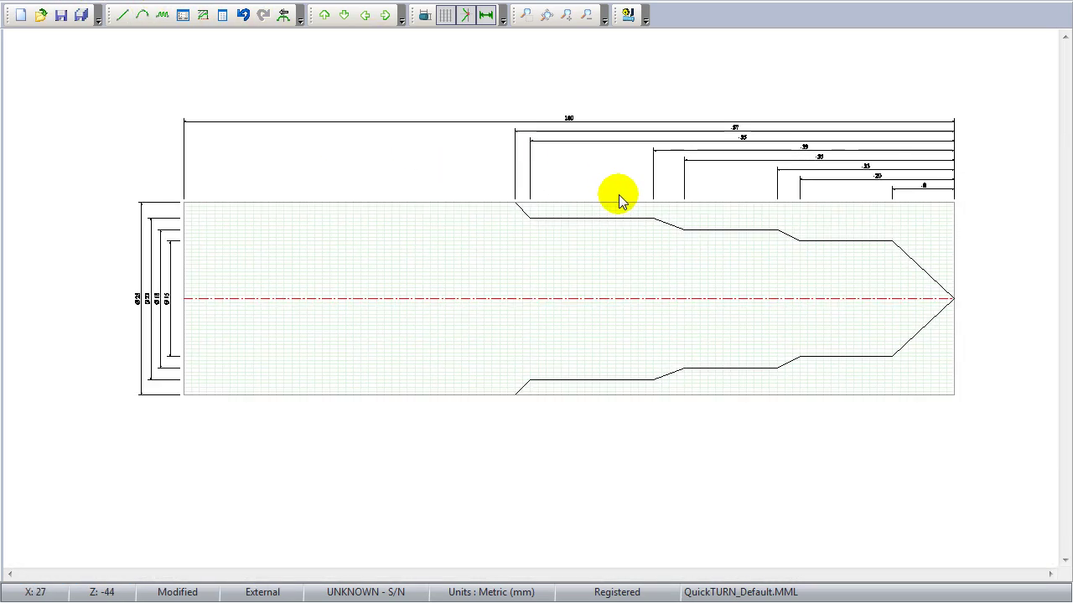